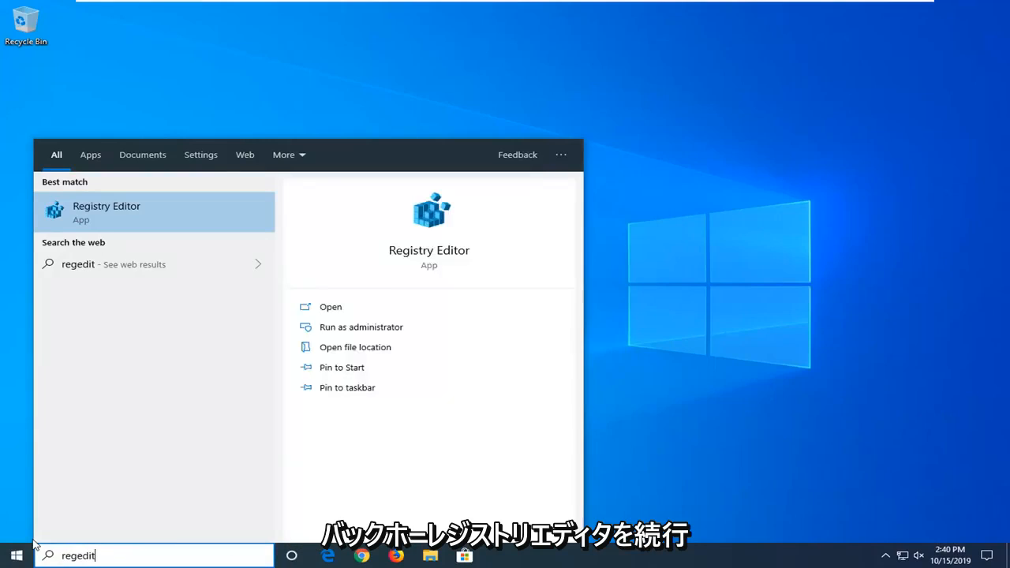
# Open Registry Editor as administrator, allow it to make changes to the device, and reposition its window.
pyautogui.rightClick(137, 207)
pyautogui.click(204, 222)
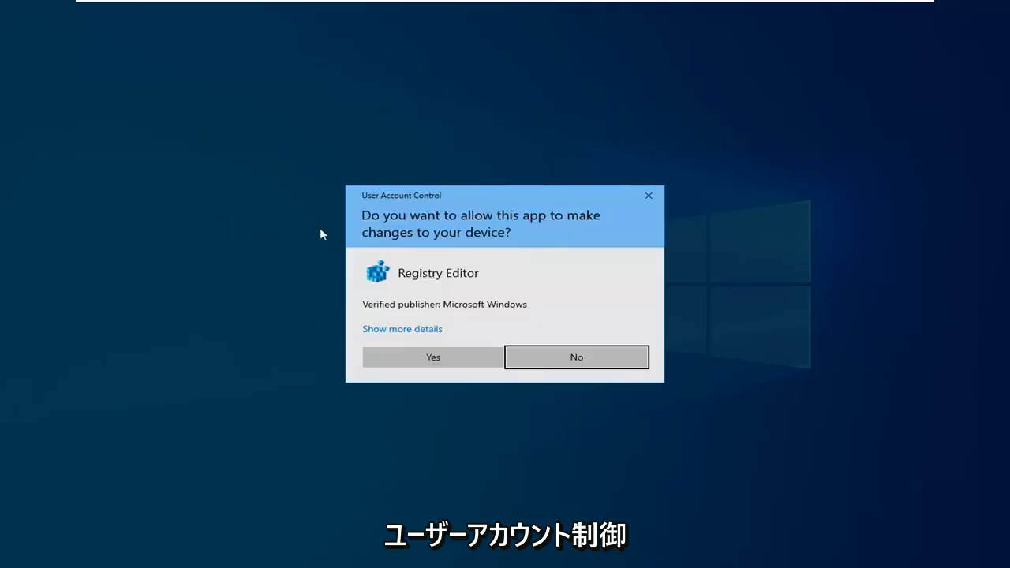
pyautogui.click(420, 357)
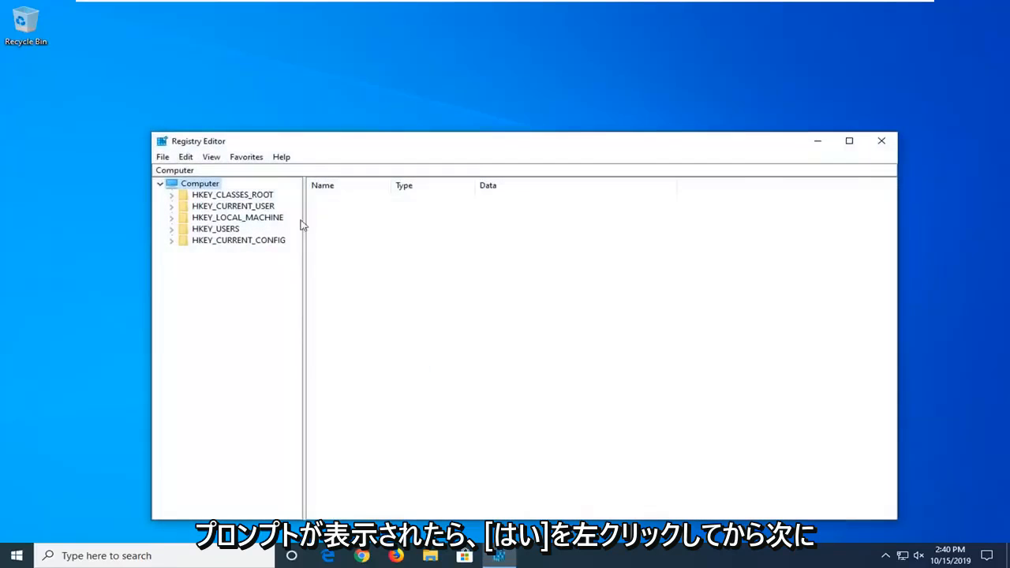
pyautogui.moveTo(378, 145); pyautogui.dragTo(386, 102)
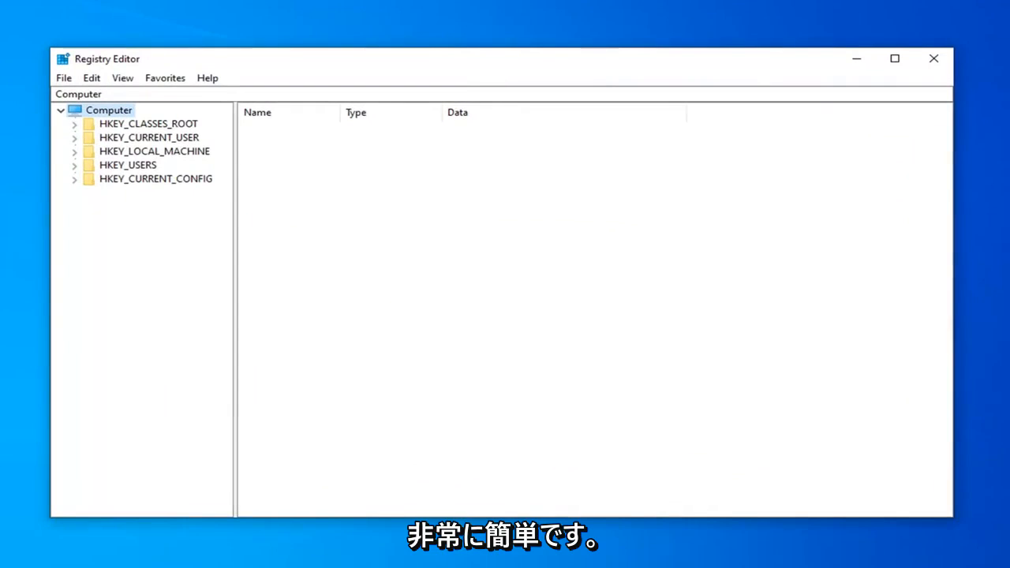
pyautogui.click(65, 78)
pyautogui.click(127, 117)
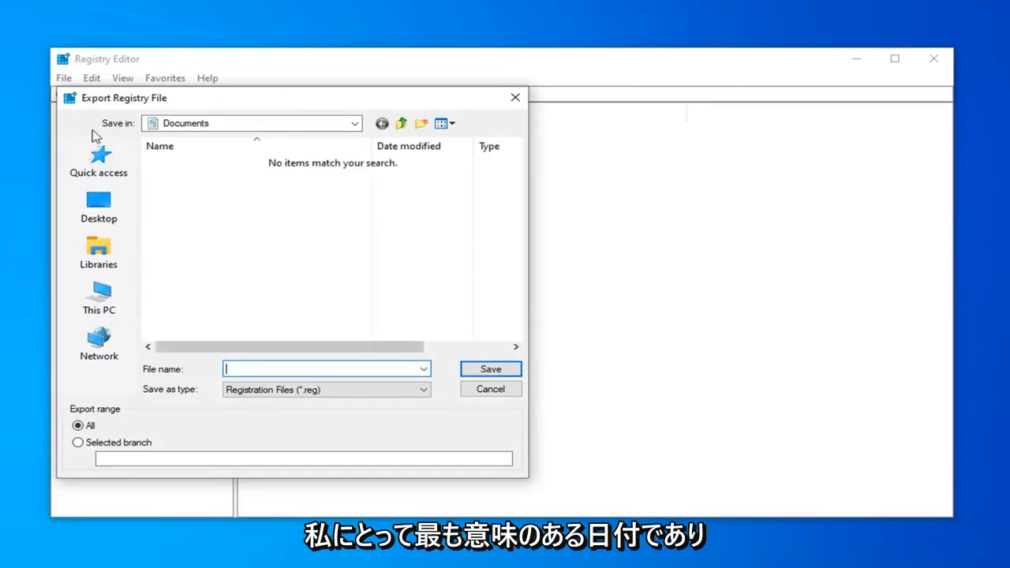
pyautogui.click(92, 216)
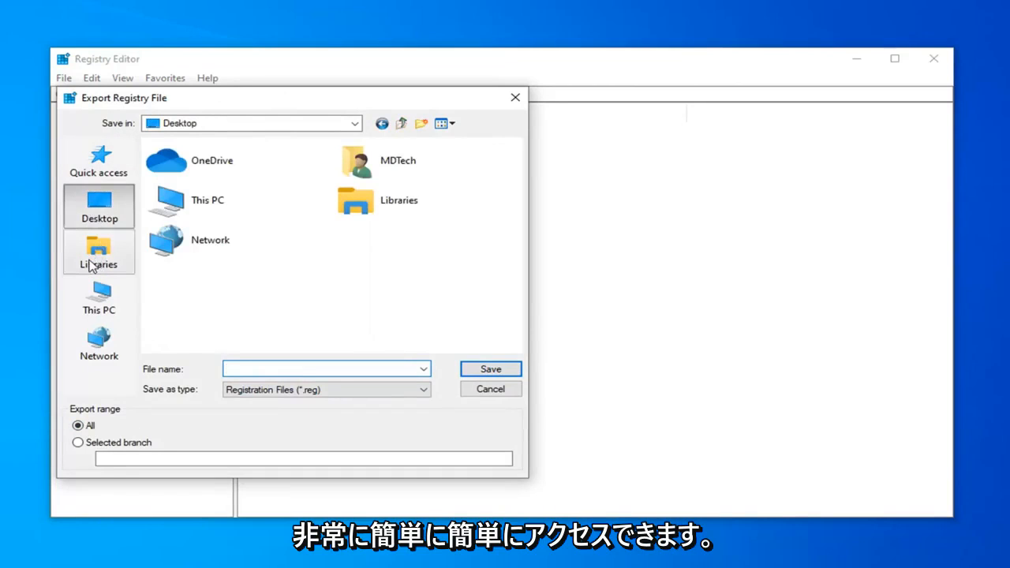
pyautogui.click(489, 388)
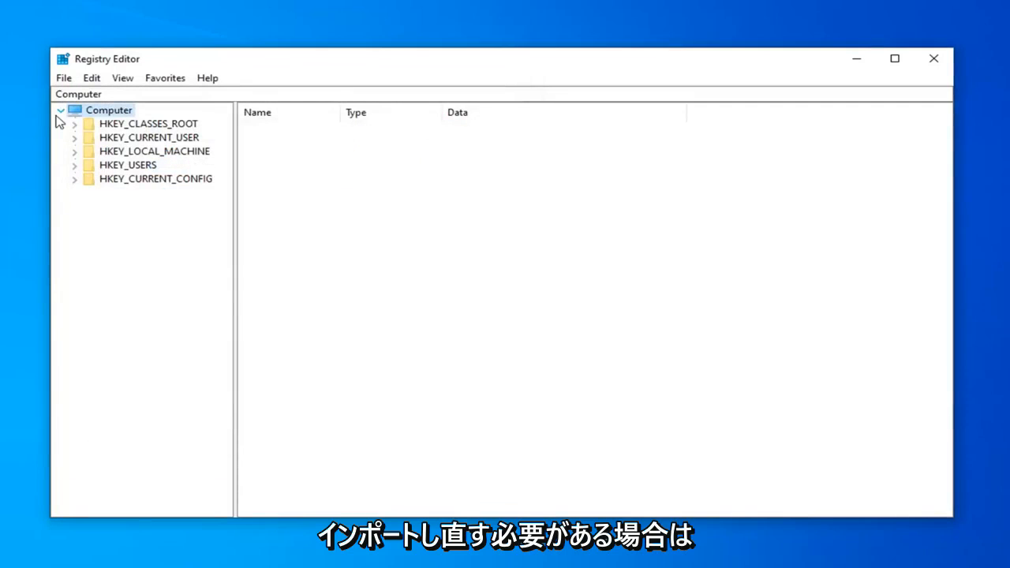
pyautogui.click(64, 78)
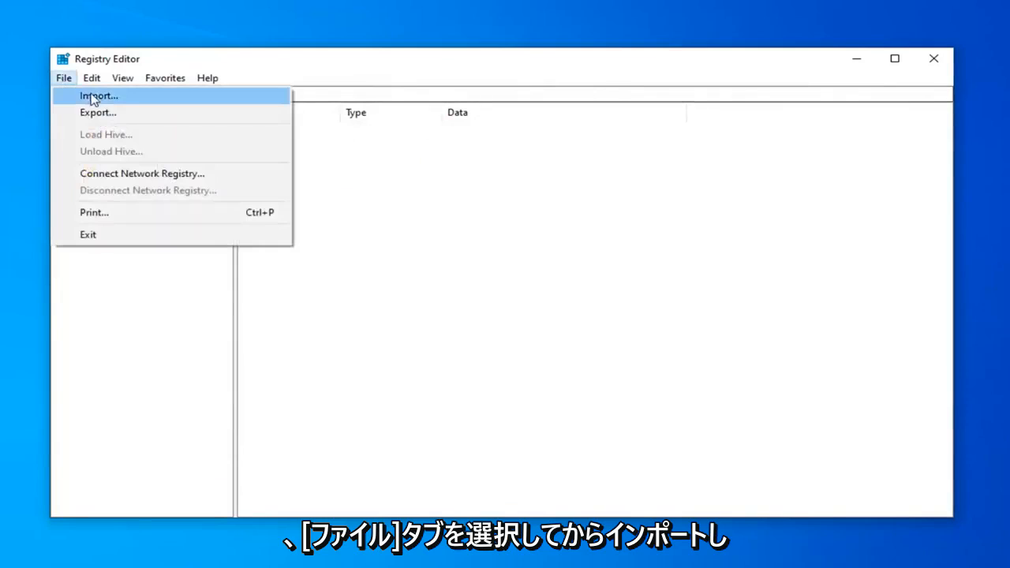
pyautogui.click(124, 100)
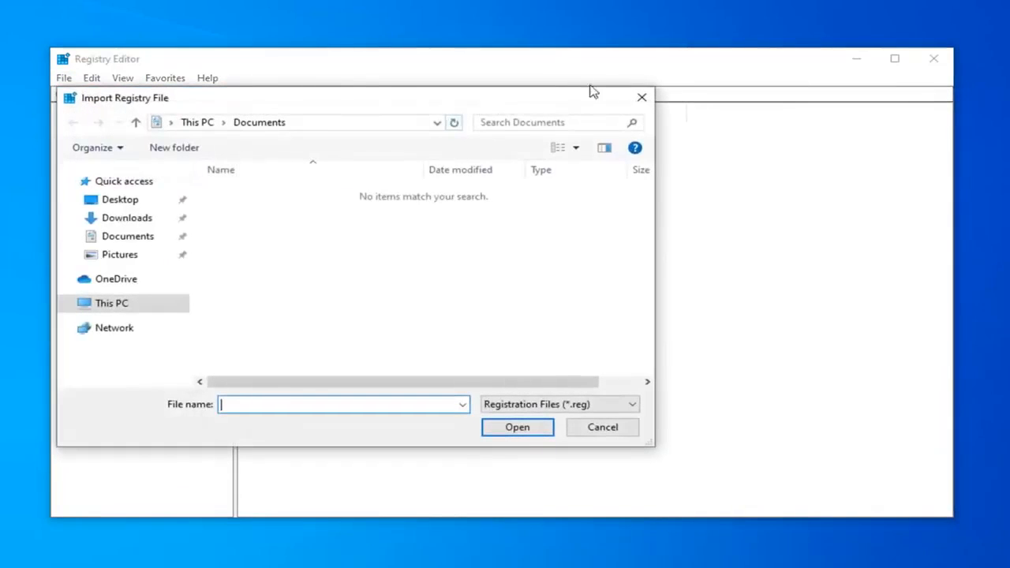
pyautogui.click(643, 97)
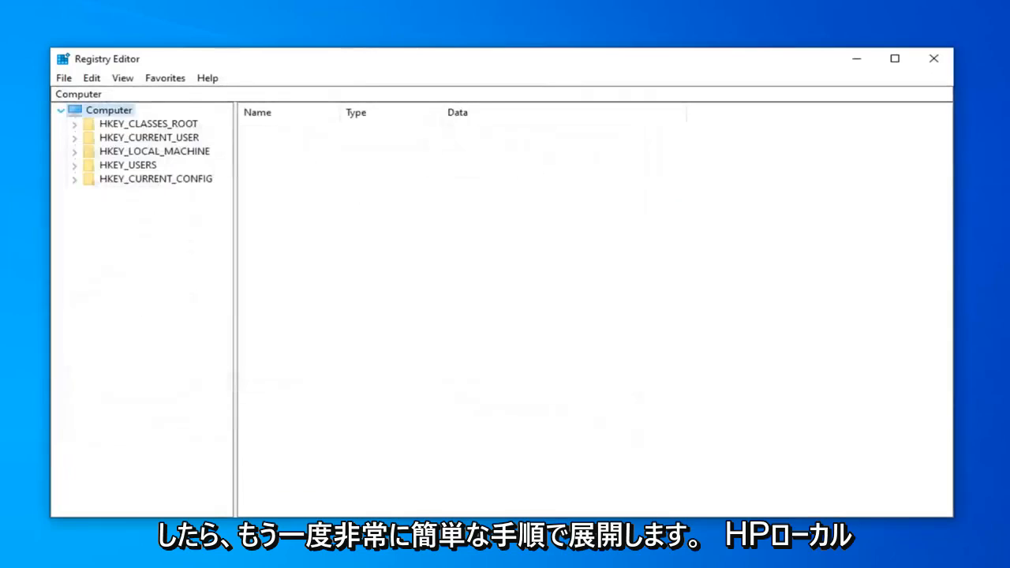
# Go to the registry key HKEY_LOCAL_MACHINE\SYSTEM\CurrentControlSet\Control.
pyautogui.click(163, 154)
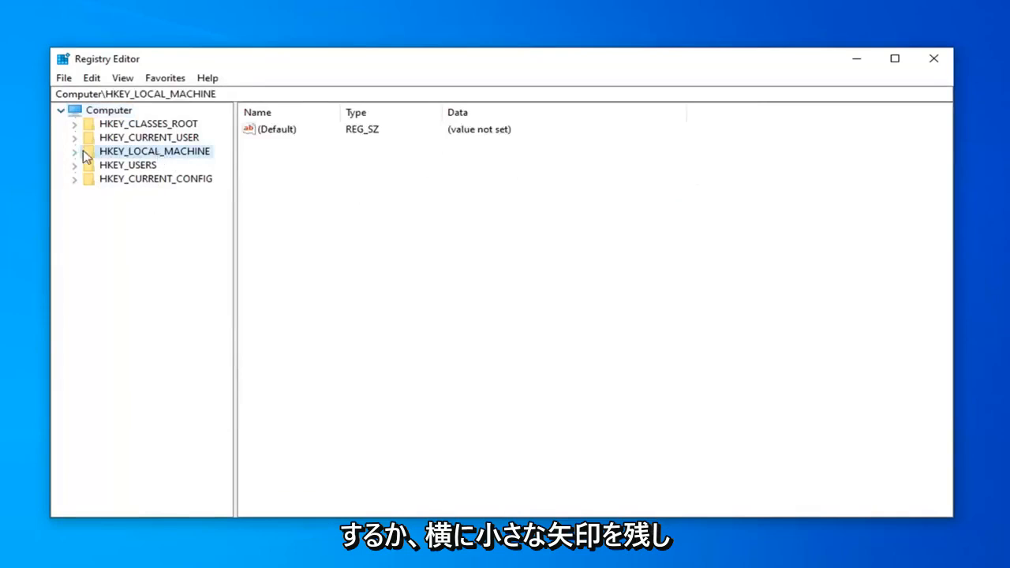
pyautogui.doubleClick(108, 155)
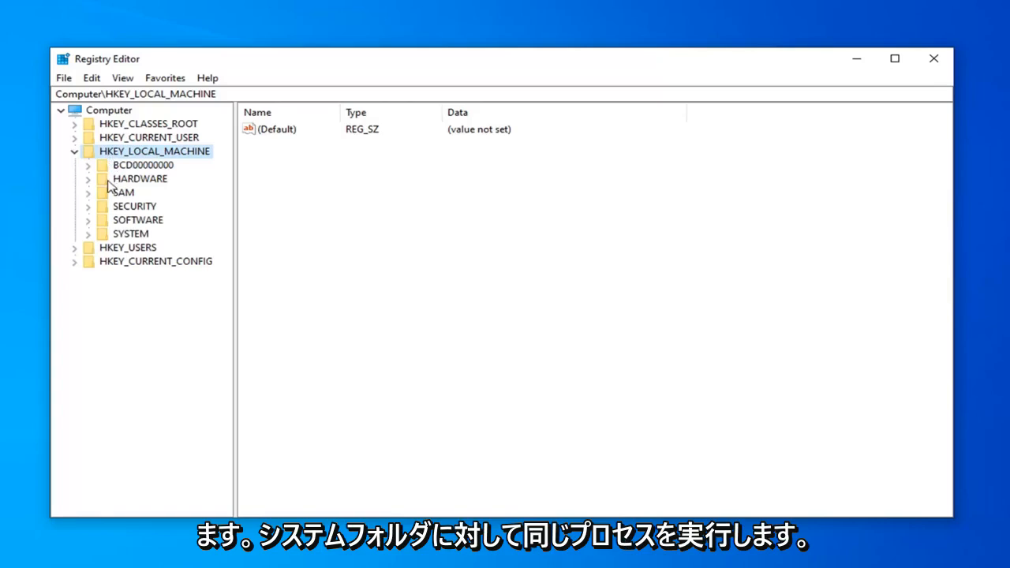
pyautogui.doubleClick(124, 234)
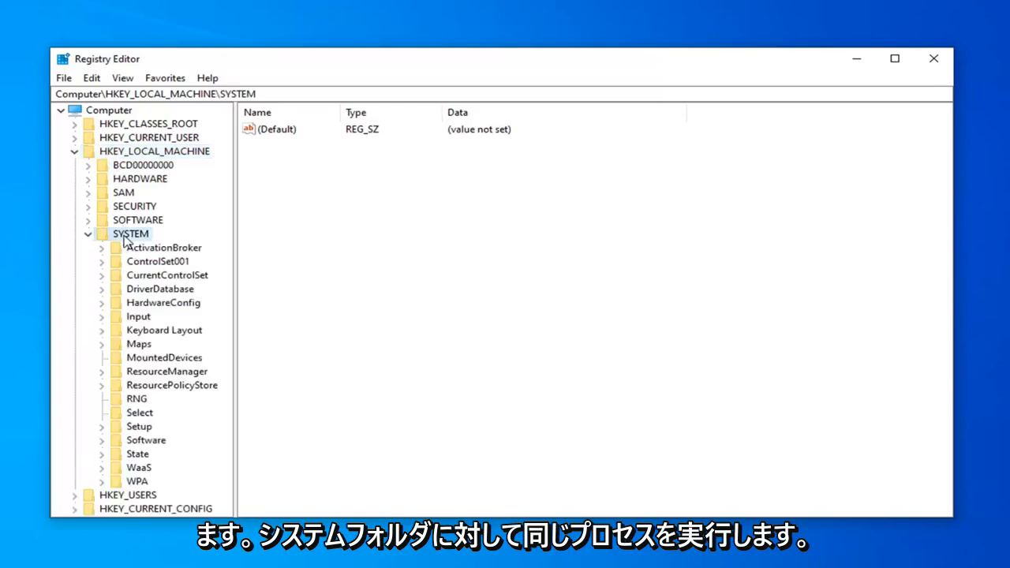
pyautogui.doubleClick(154, 277)
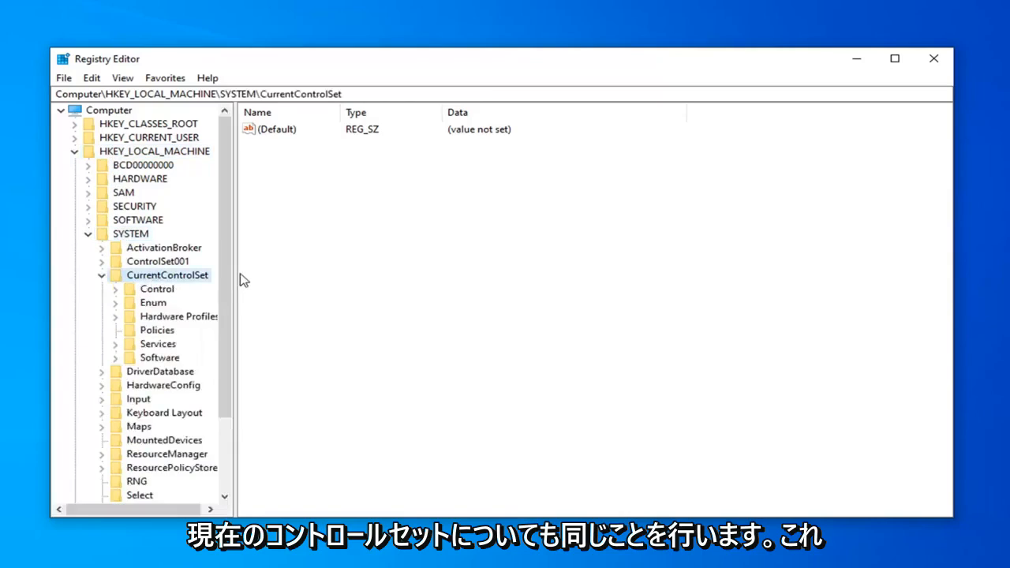
pyautogui.click(153, 293)
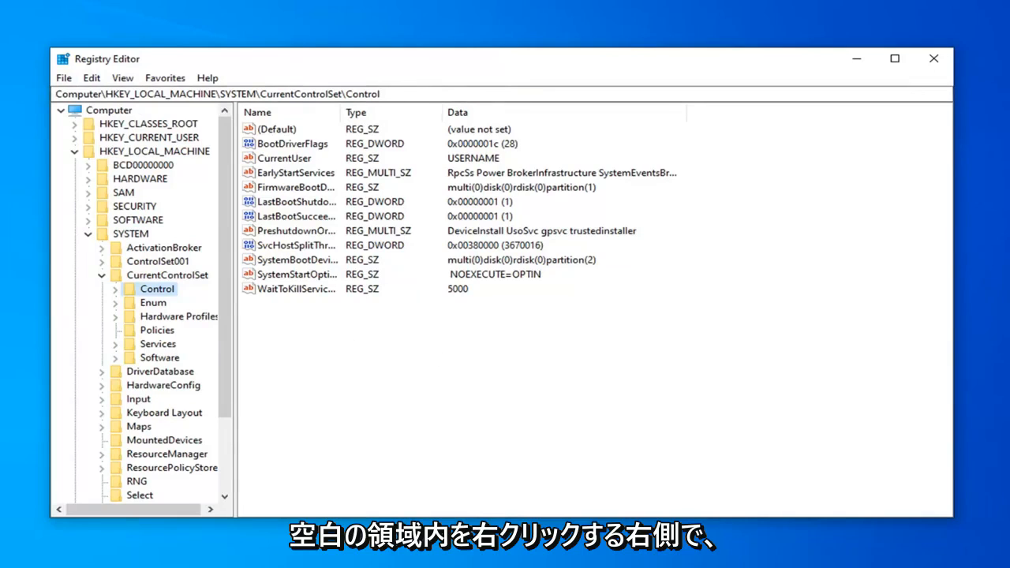
# Create a DWORD (32-bit) value named ServicesPipeTimeout in the Control key and fit the Name column to its contents.
pyautogui.rightClick(292, 339)
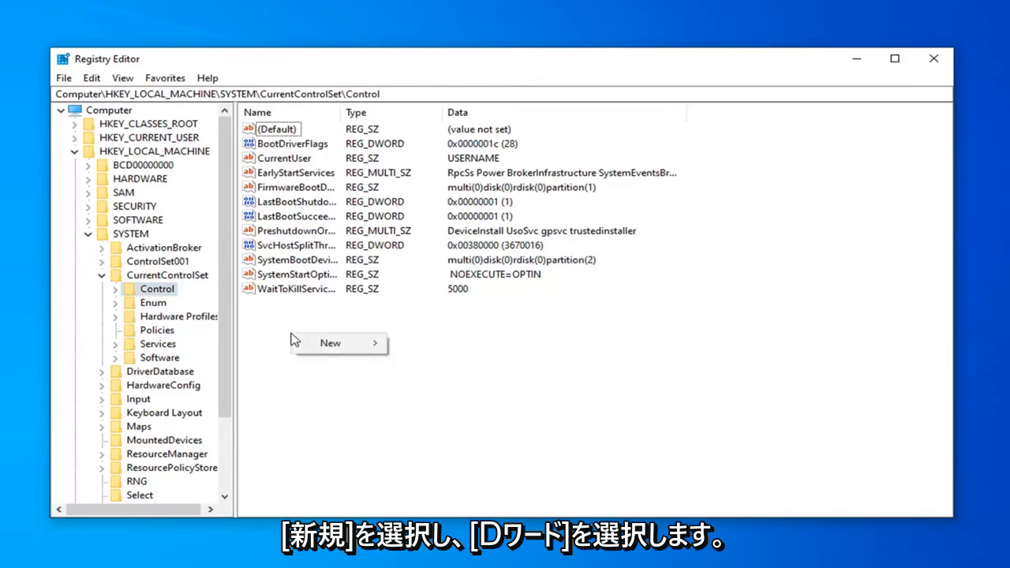
pyautogui.moveTo(348, 354)
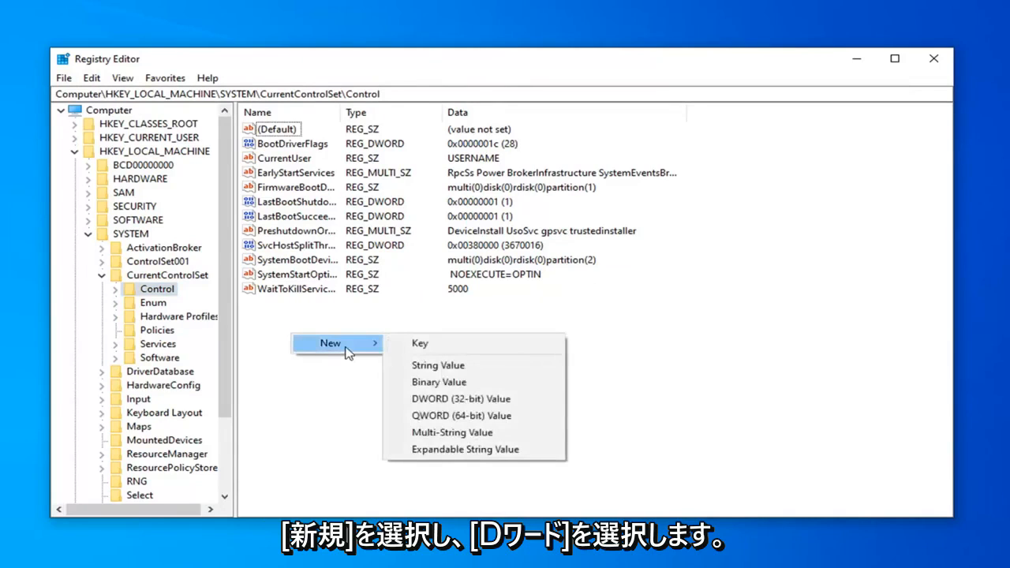
pyautogui.click(433, 399)
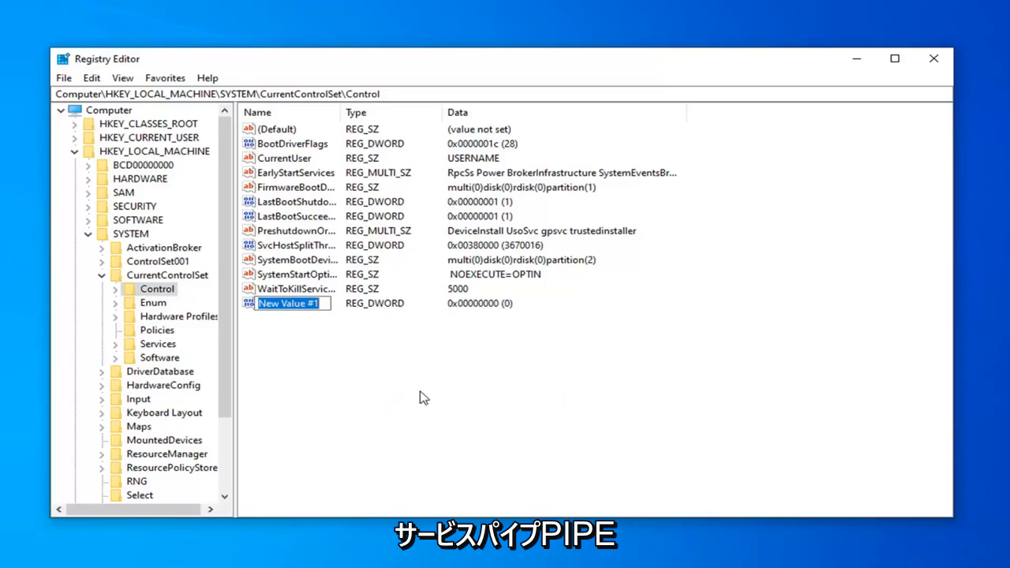
pyautogui.write('Services')
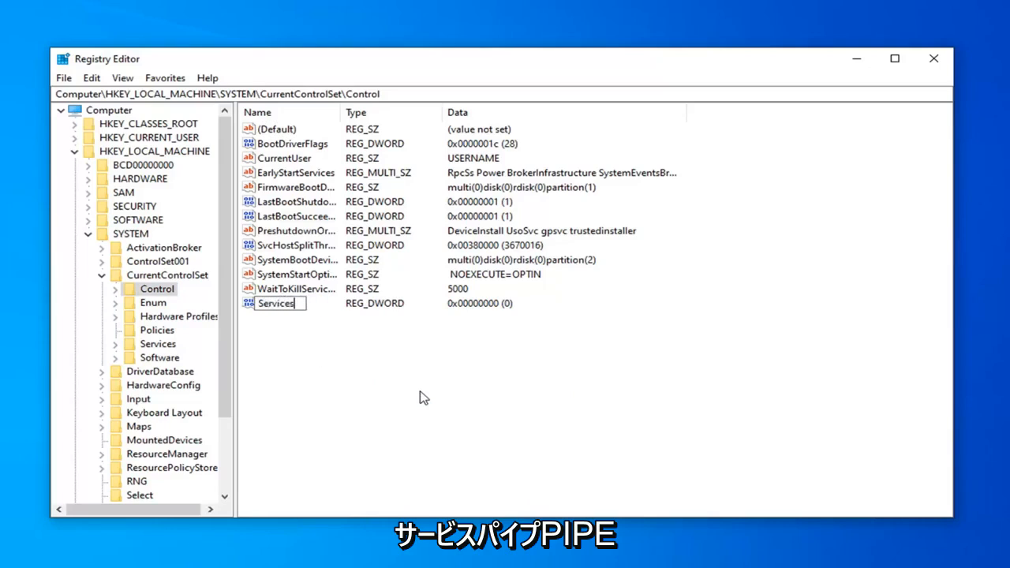
pyautogui.write('P')
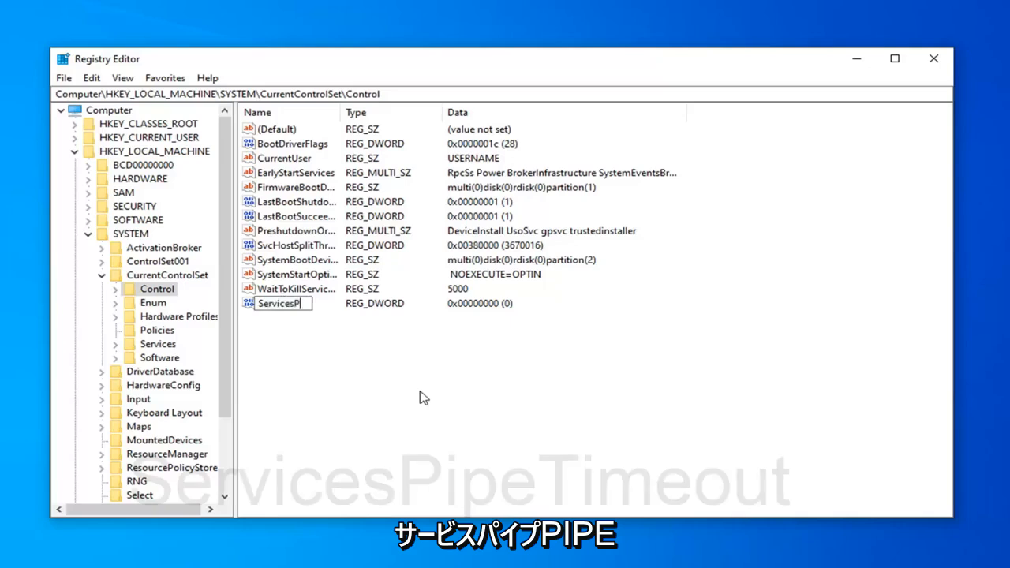
pyautogui.write('ipeTimeout')
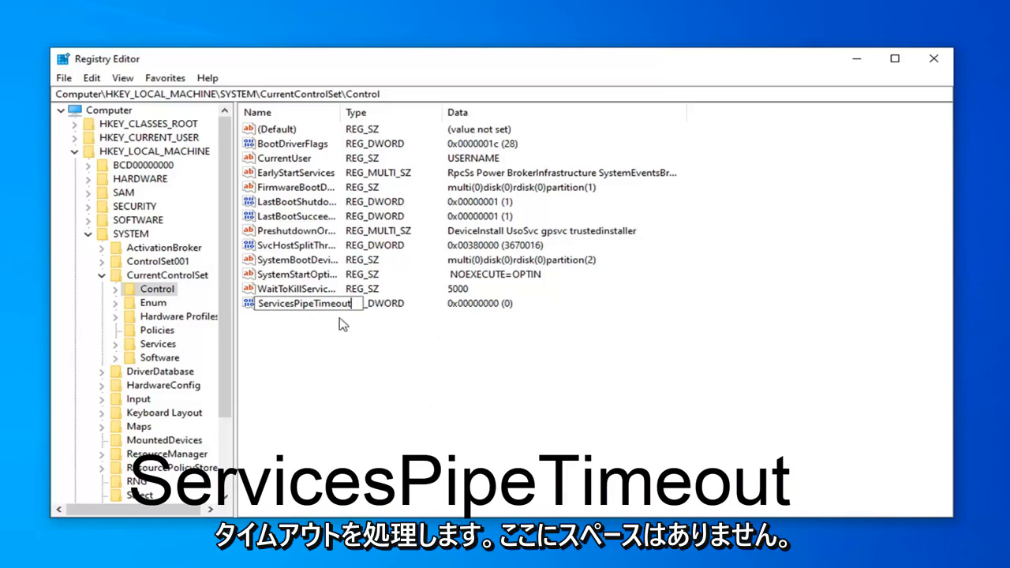
pyautogui.click(304, 336)
pyautogui.doubleClick(337, 117)
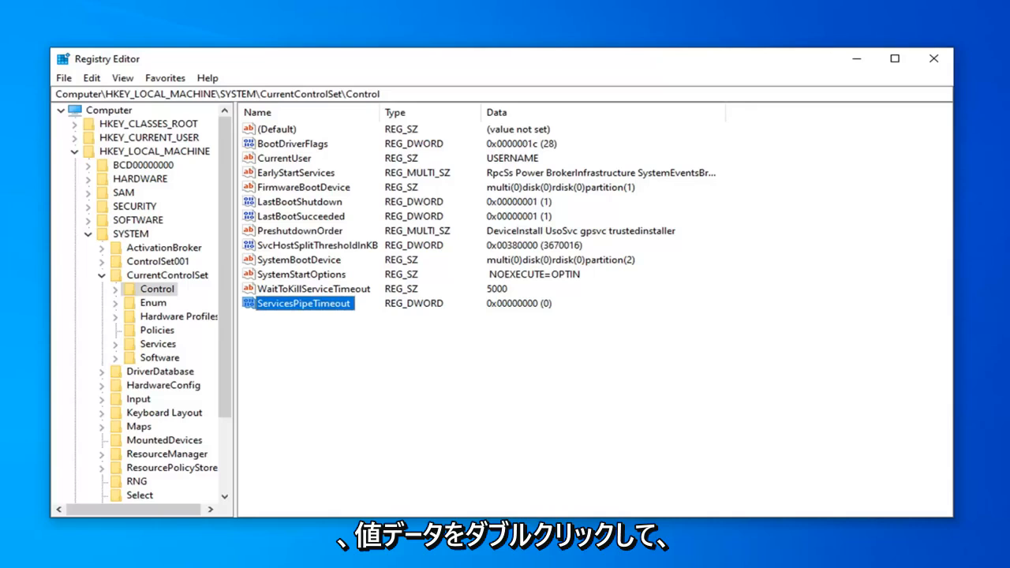
# Set the value data of ServicesPipeTimeout to 180000 with the hexadecimal base.
pyautogui.doubleClick(294, 304)
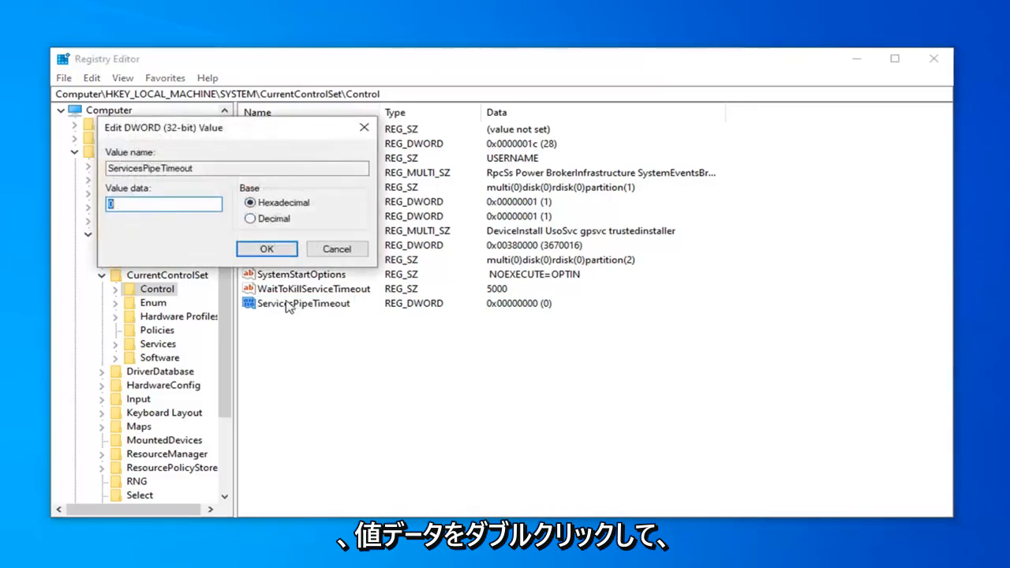
pyautogui.moveTo(156, 132); pyautogui.dragTo(356, 149)
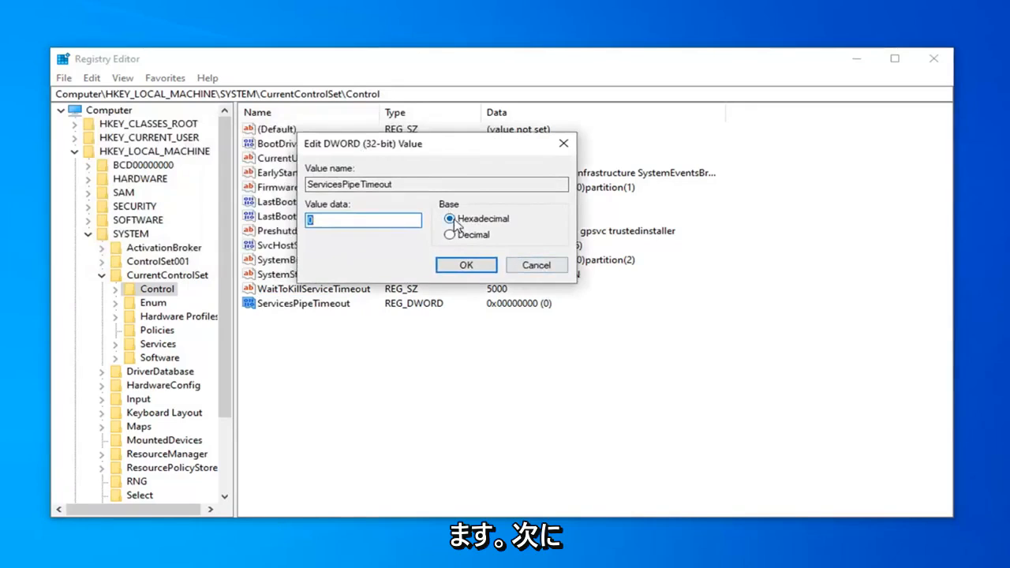
pyautogui.click(345, 224)
pyautogui.press('BackSpace')
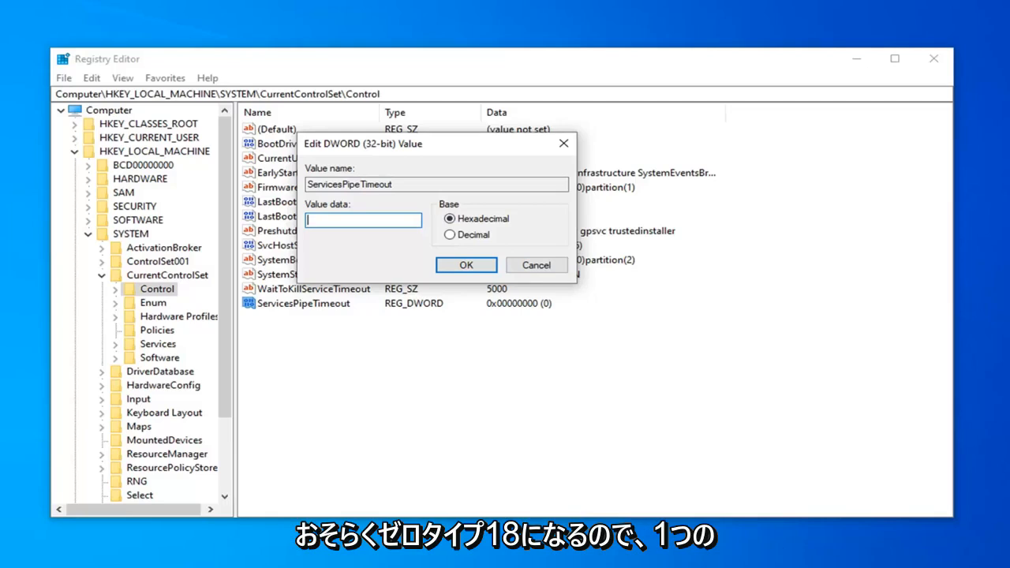
pyautogui.write('180000')
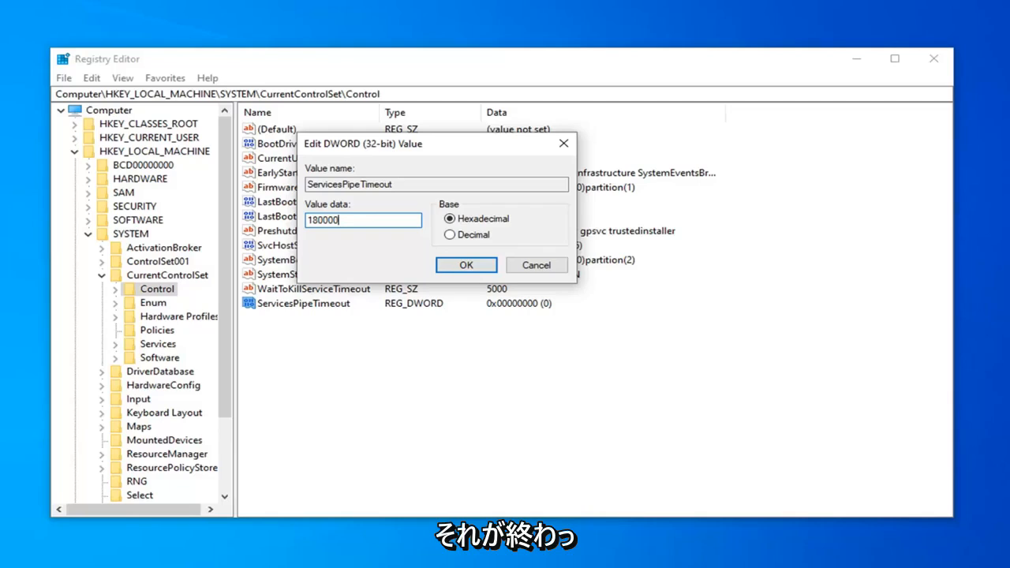
pyautogui.click(462, 266)
# Collapse the registry tree back to Computer and close Registry Editor.
pyautogui.click(101, 275)
pyautogui.click(89, 233)
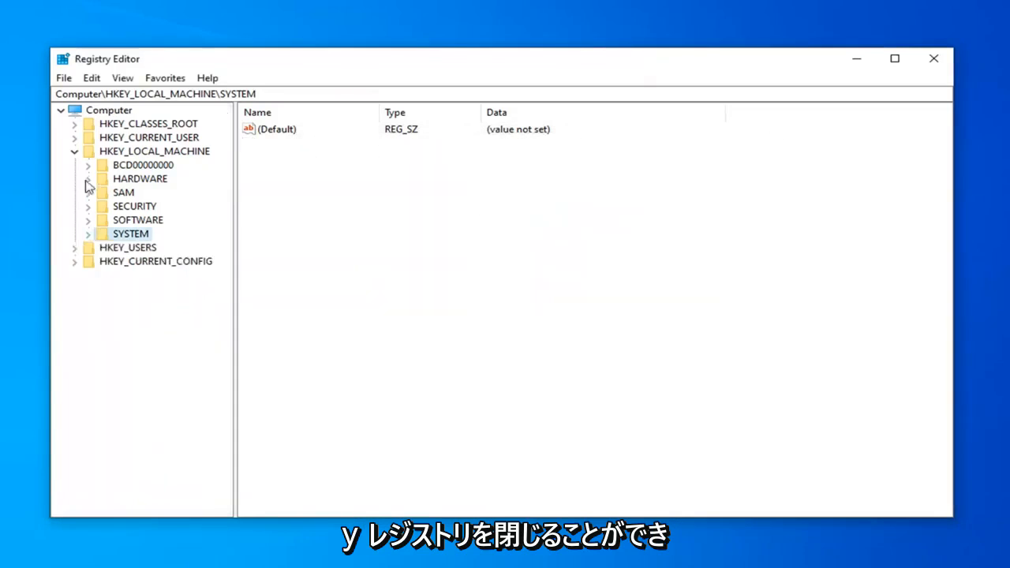
pyautogui.click(74, 150)
pyautogui.click(60, 111)
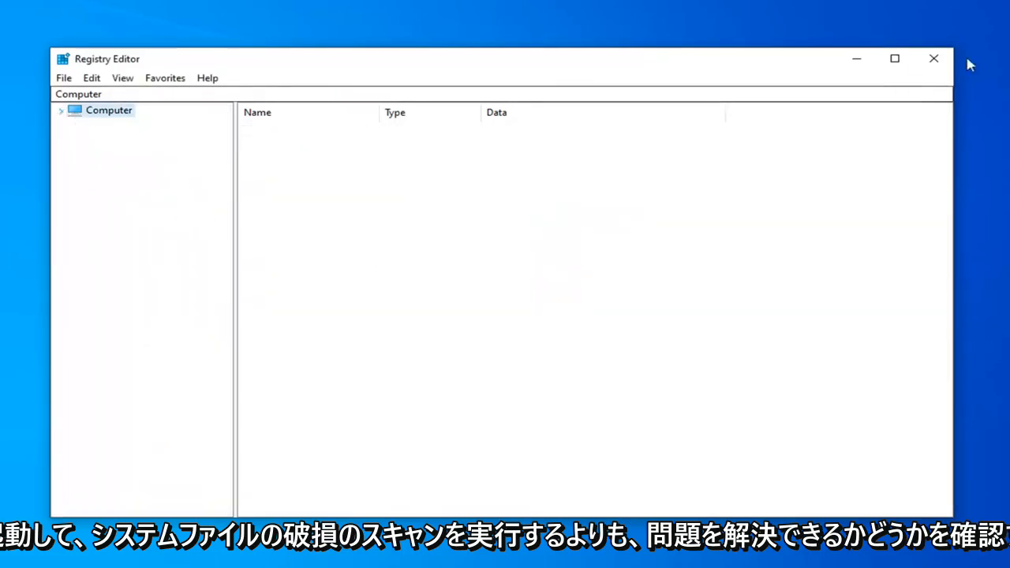
pyautogui.click(939, 65)
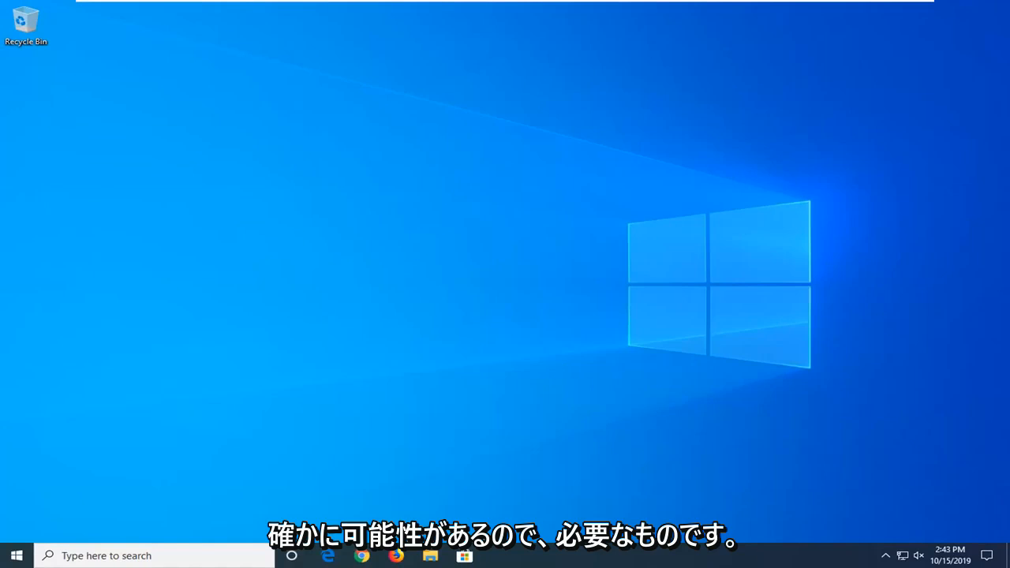
# Search for cmd, open Command Prompt as administrator, and allow it to make changes to the device.
pyautogui.click(16, 555)
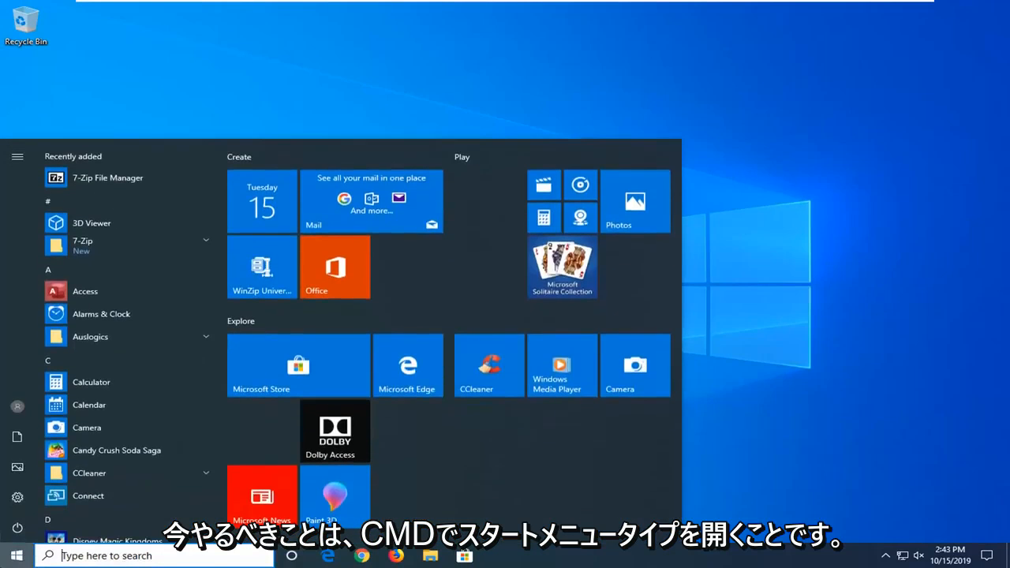
pyautogui.write('cmd')
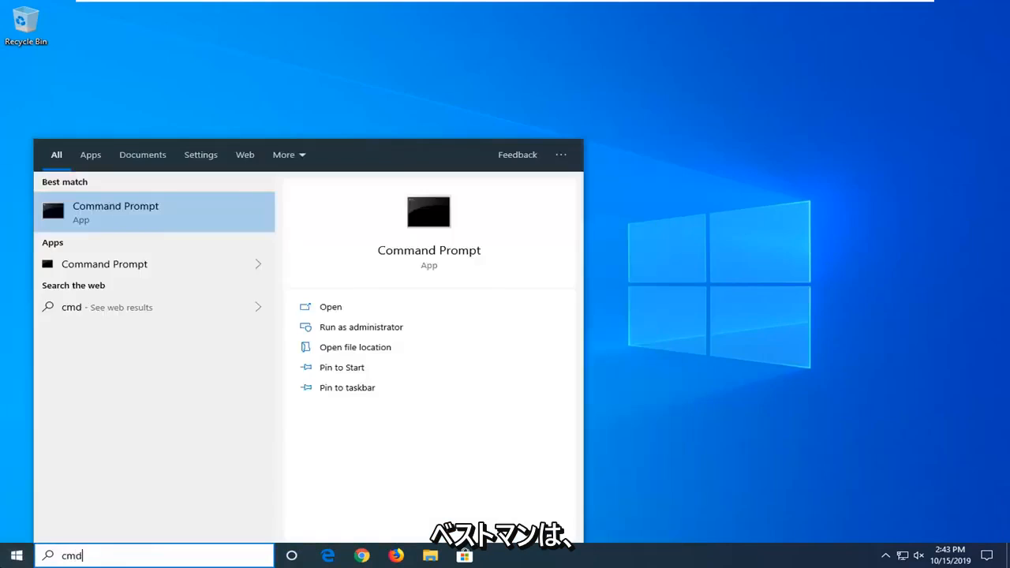
pyautogui.rightClick(85, 215)
pyautogui.click(144, 222)
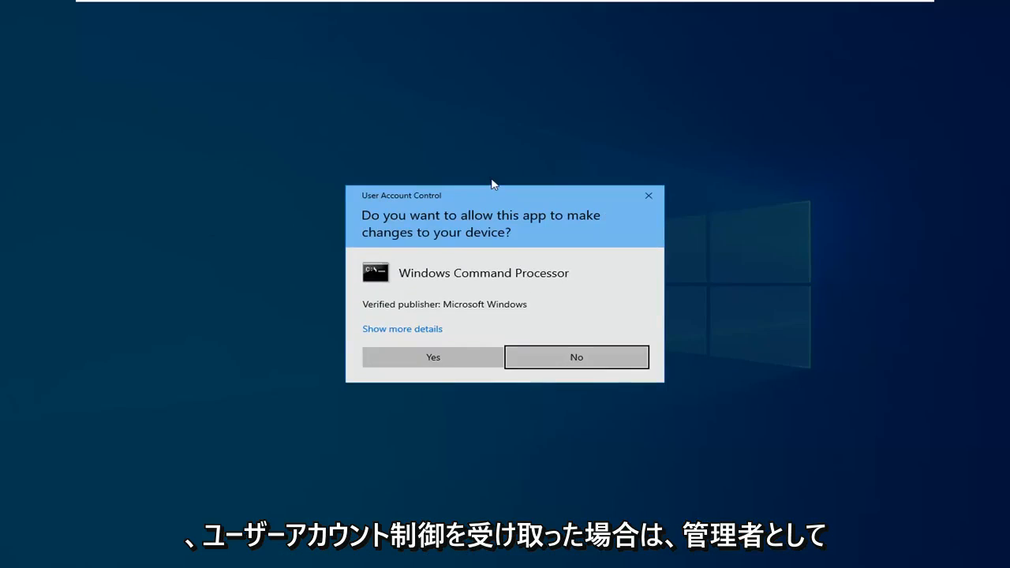
pyautogui.click(414, 361)
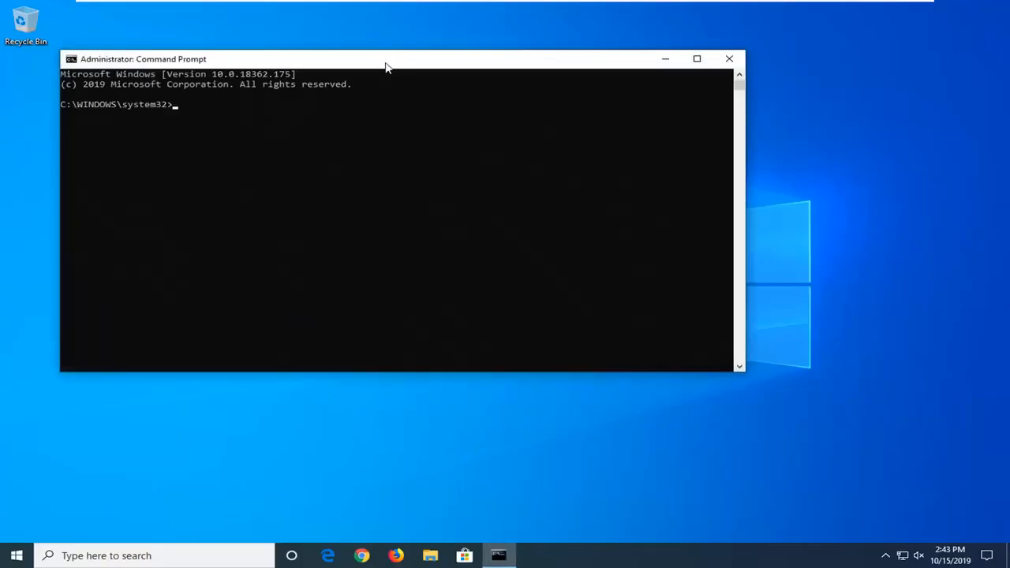
# Reposition the Command Prompt window and start a system file scan with sfc /scannow.
pyautogui.moveTo(387, 68); pyautogui.dragTo(450, 94)
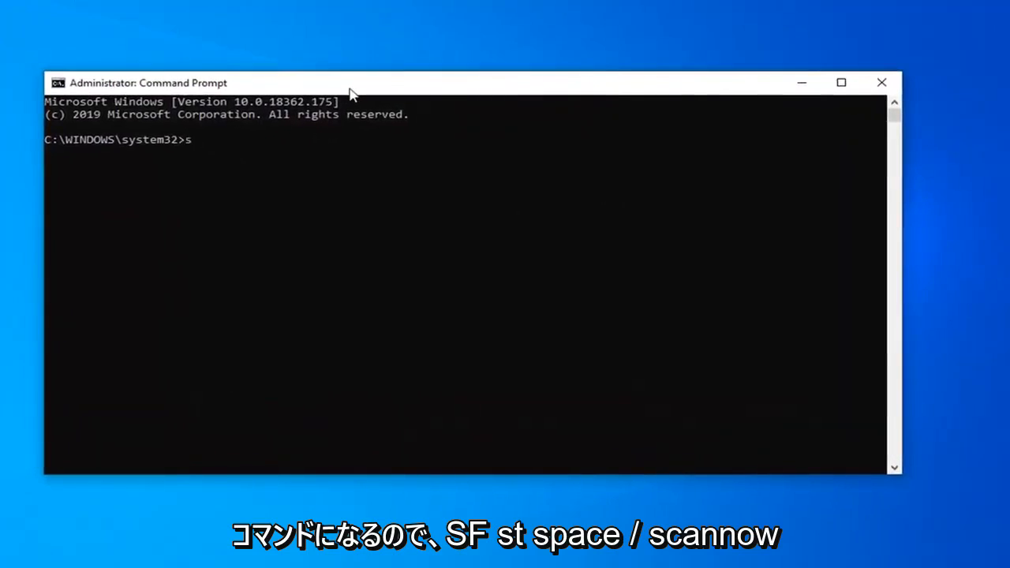
pyautogui.write('fc /scannow')
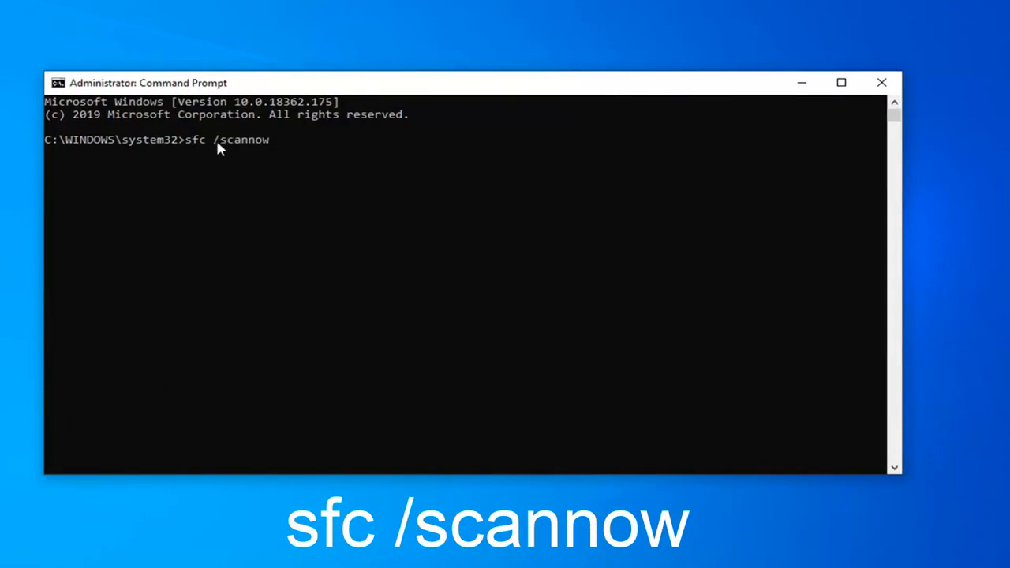
pyautogui.press('Return')
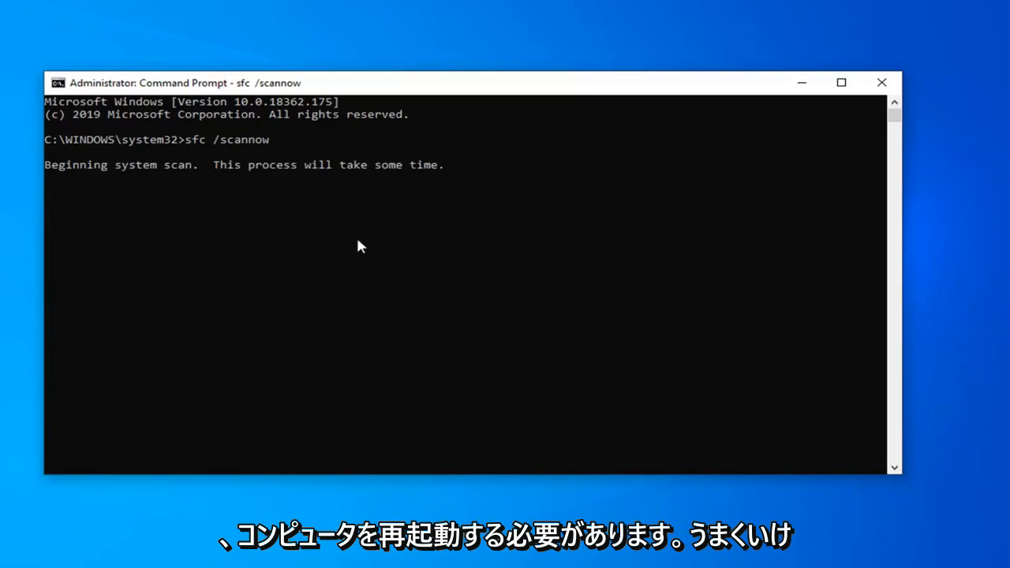
# Close the Command Prompt window, search for cmd, and reopen Command Prompt as administrator, allowing it to make changes to the device.
pyautogui.click(881, 82)
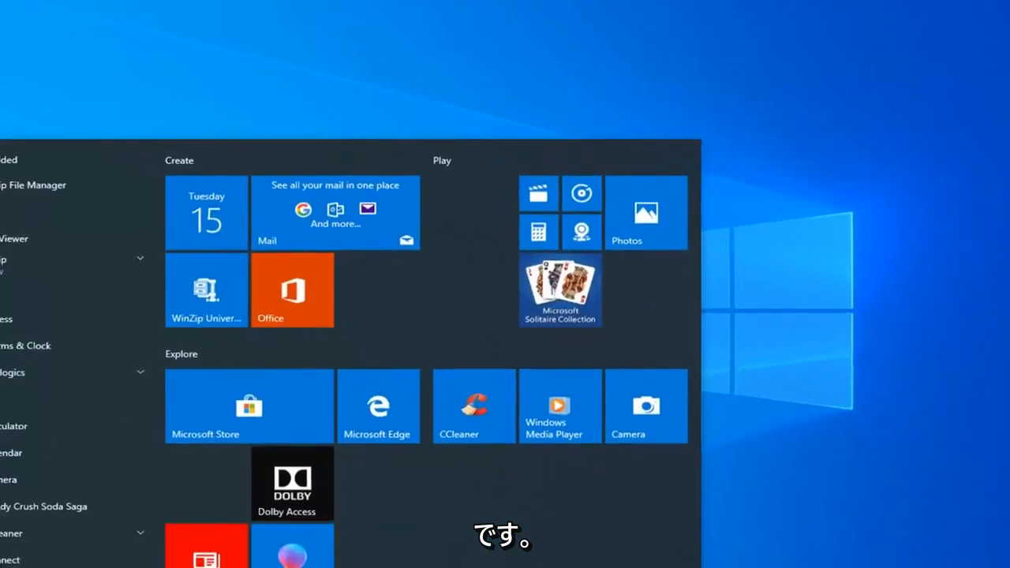
pyautogui.write('cmd')
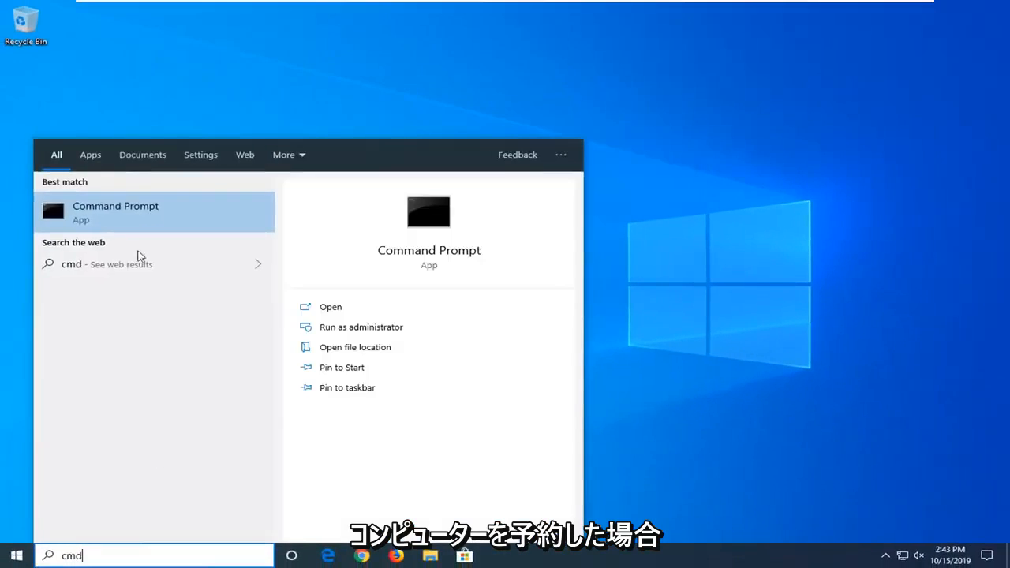
pyautogui.rightClick(128, 210)
pyautogui.click(165, 220)
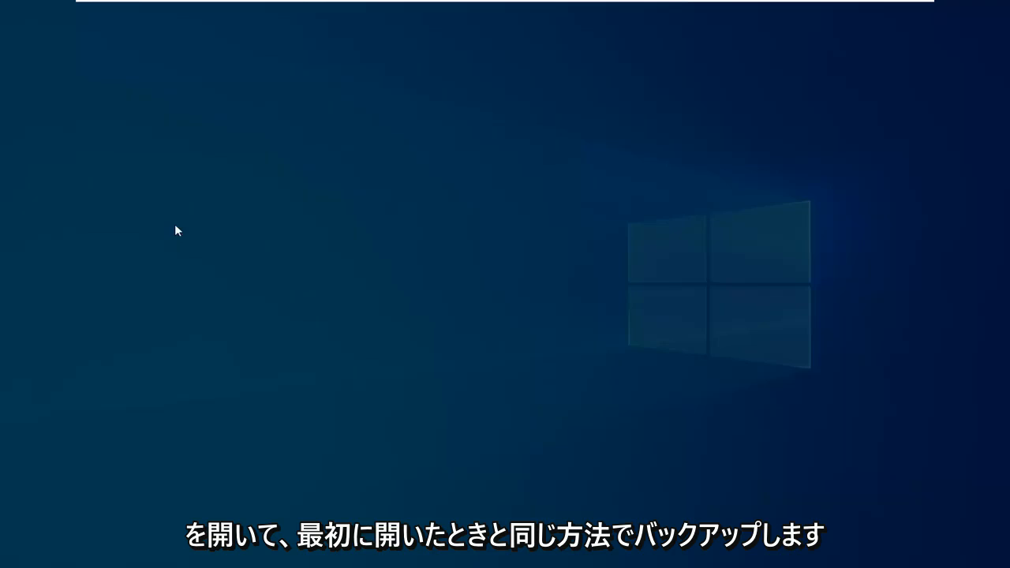
pyautogui.click(451, 353)
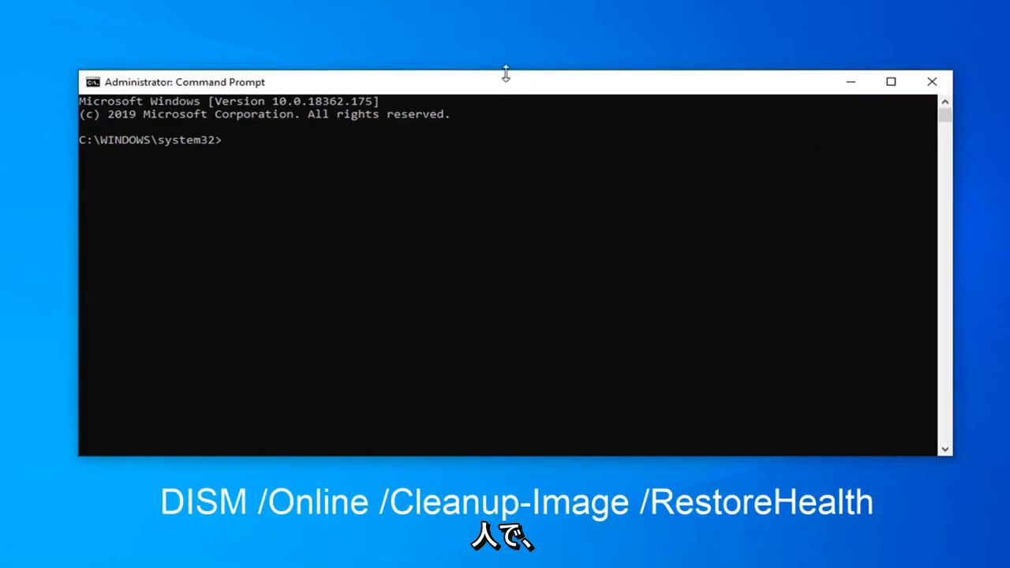
# Paste the copied command DISM /Online /Cleanup-Image /RestoreHealth at the prompt and run it to repair the Windows image.
pyautogui.rightClick(453, 83)
pyautogui.moveTo(496, 202)
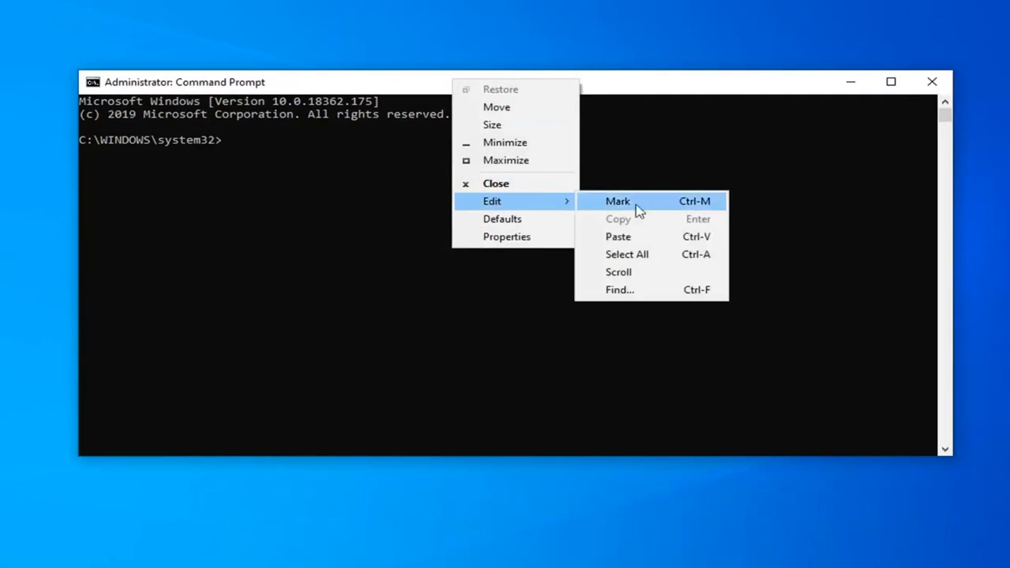
pyautogui.click(640, 239)
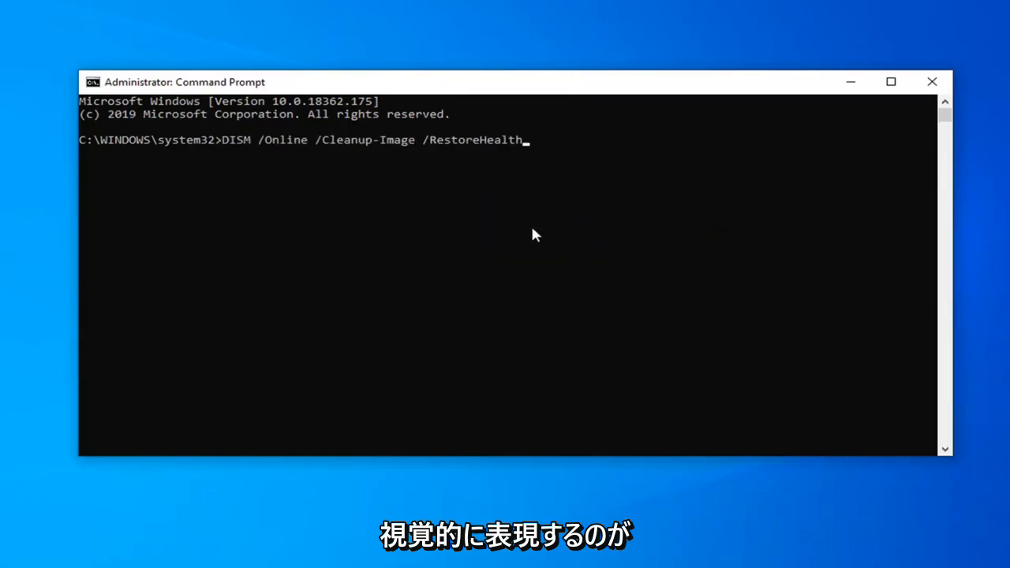
pyautogui.press('Return')
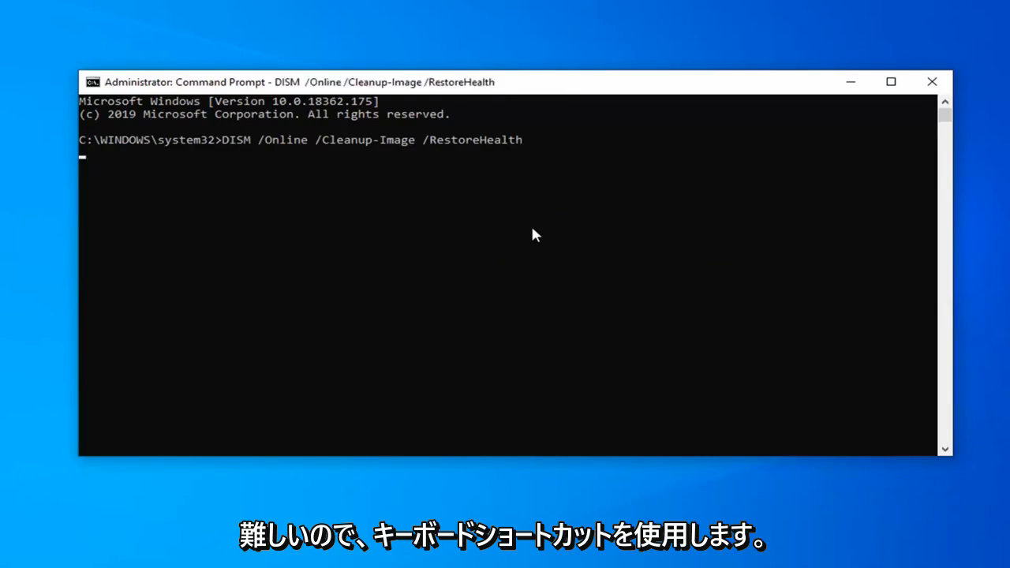